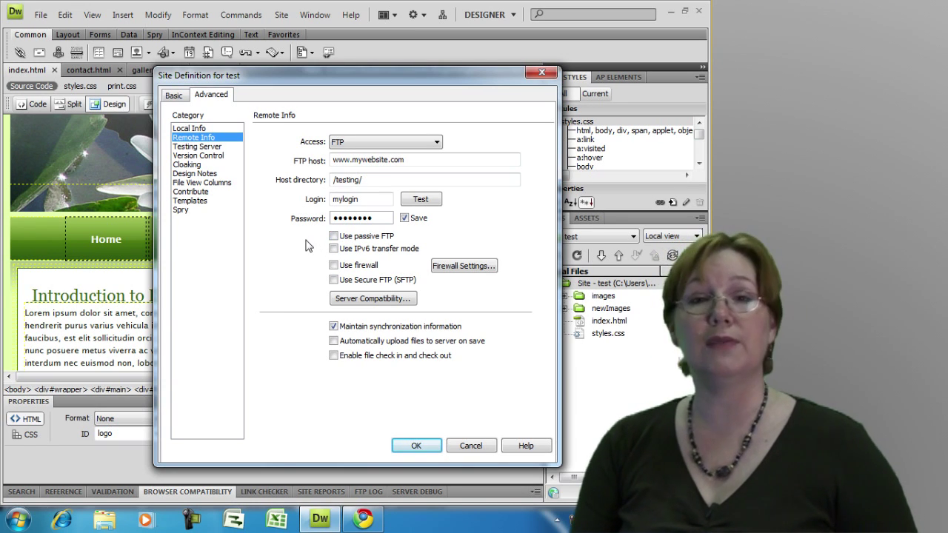
Accept the test site's definition, closing site management, and switch the displayed site to vbook
left_click(414, 446)
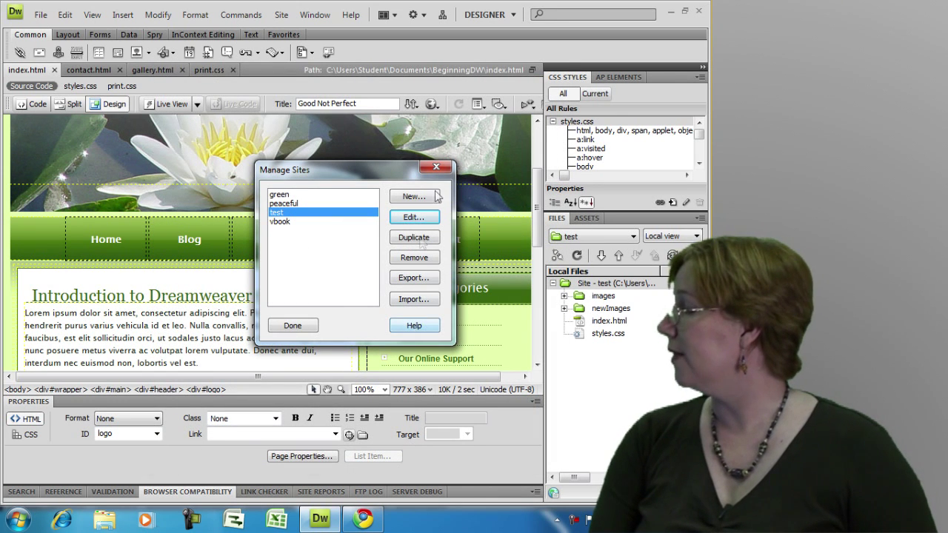
left_click(440, 166)
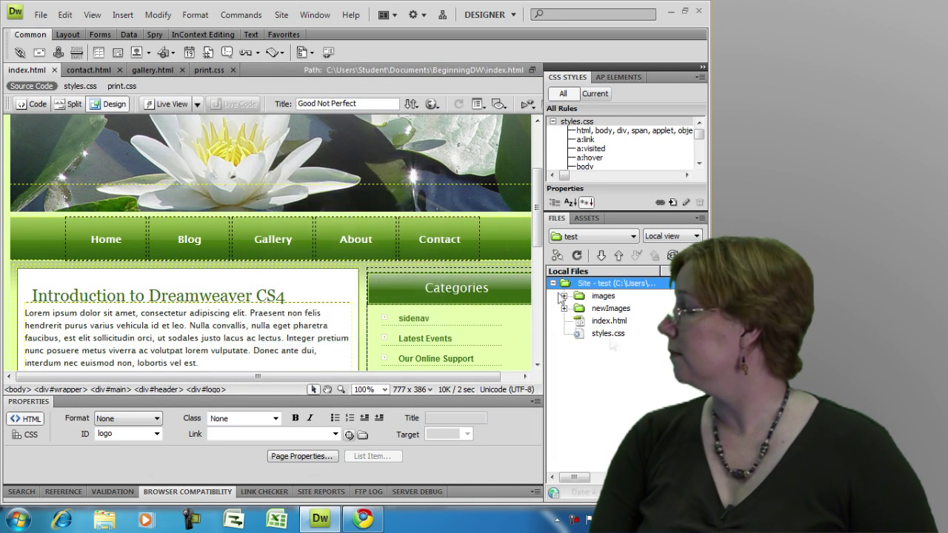
left_click(602, 237)
left_click(585, 333)
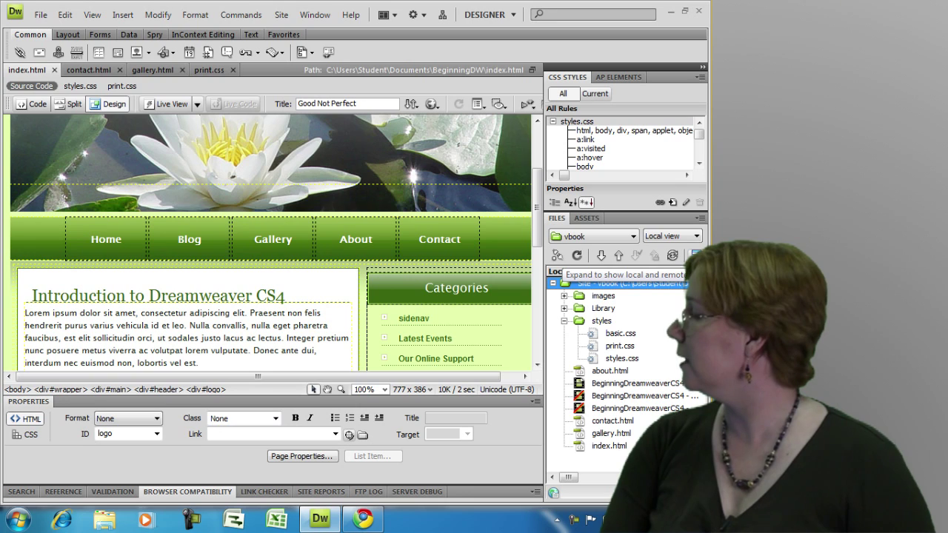
Expand the file view to show local and remote files, and connect to the vbook site's remote server
left_click(695, 255)
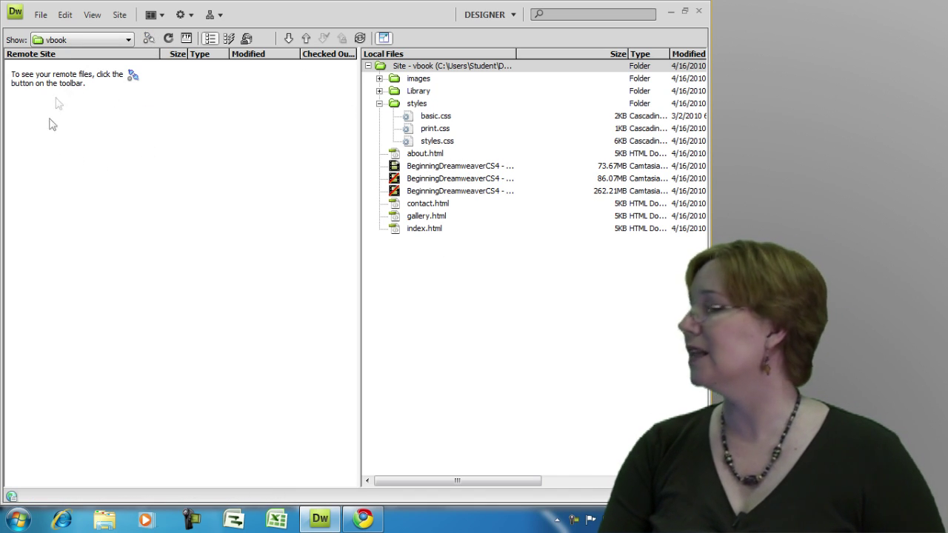
left_click(148, 40)
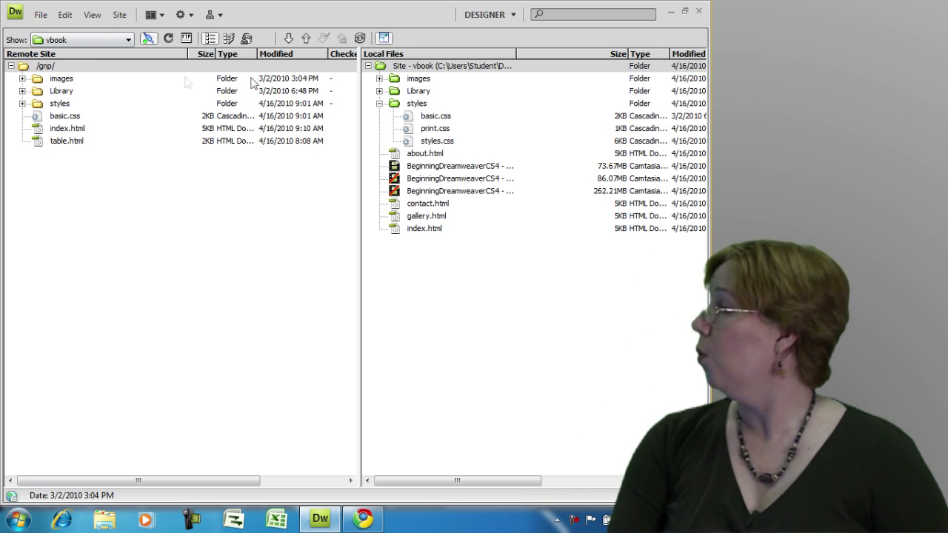
Cloak the first BeginningDreamweaverCS4 Camtasia recording in the vbook site's local files
left_click(426, 67)
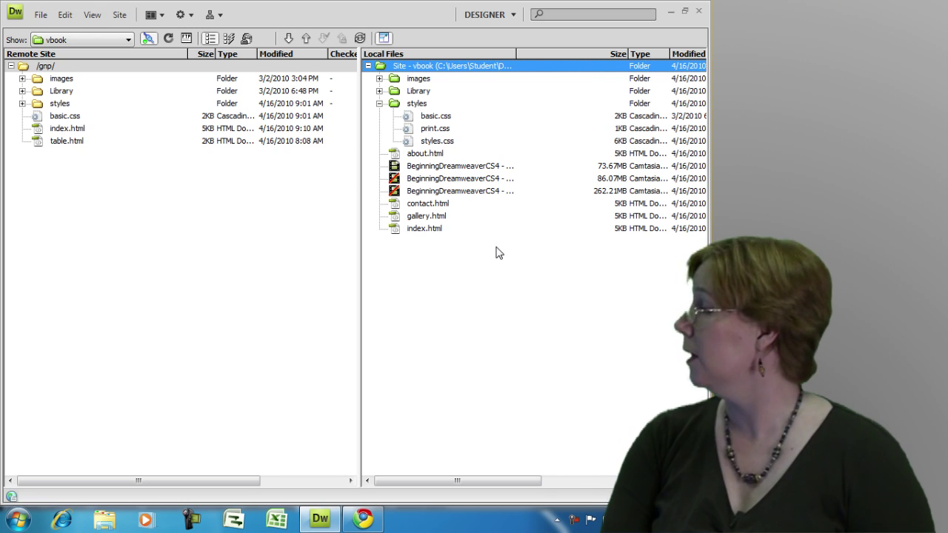
right_click(396, 171)
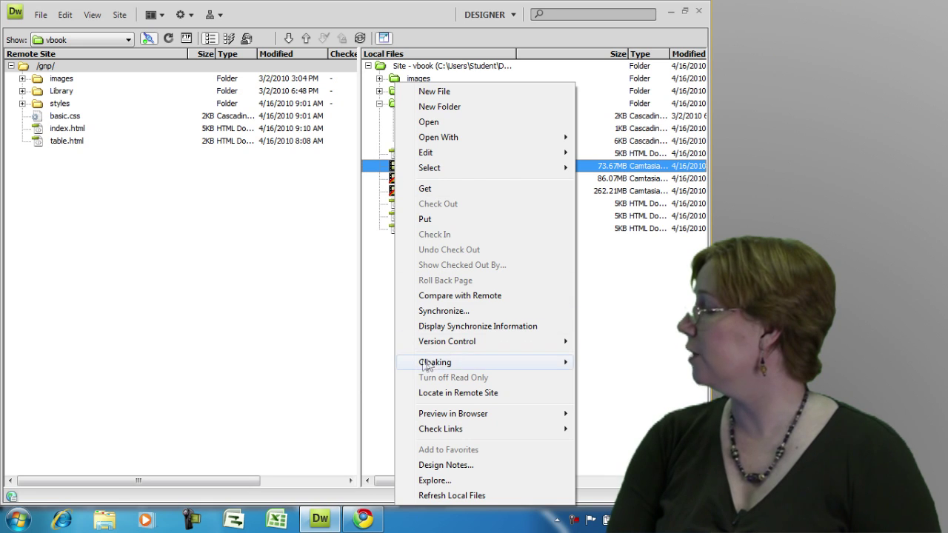
mouse_move(454, 366)
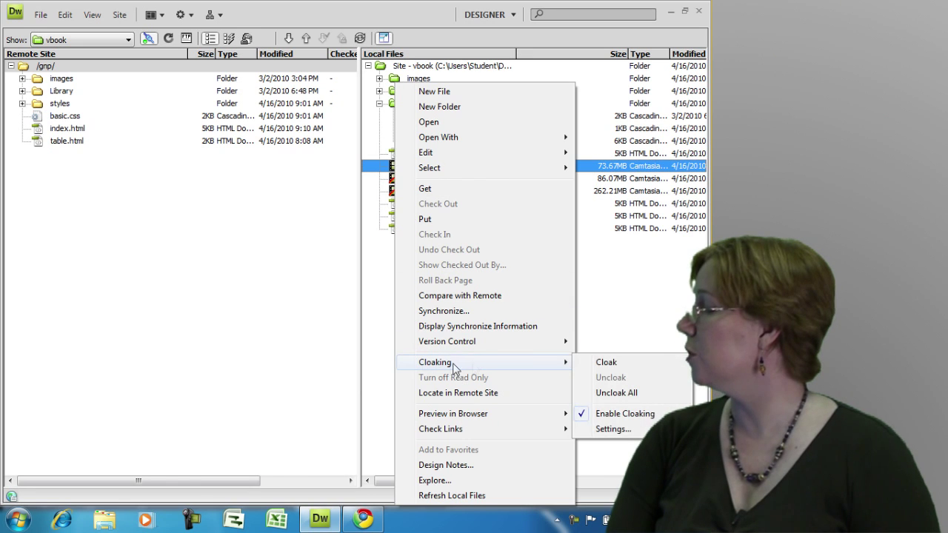
left_click(605, 363)
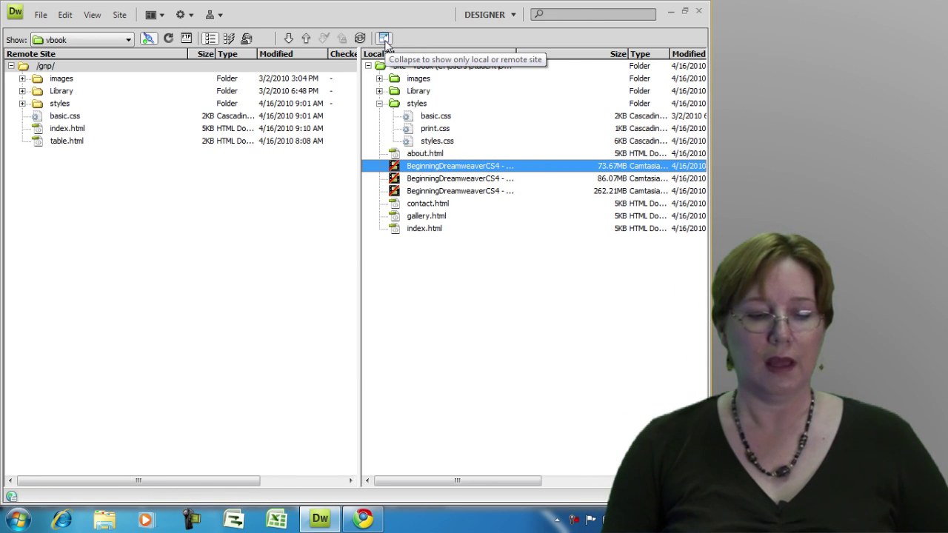
Collapse the file view and examine the Cloaking and Remote Info settings in the vbook site definition without changing them
right_click(408, 69)
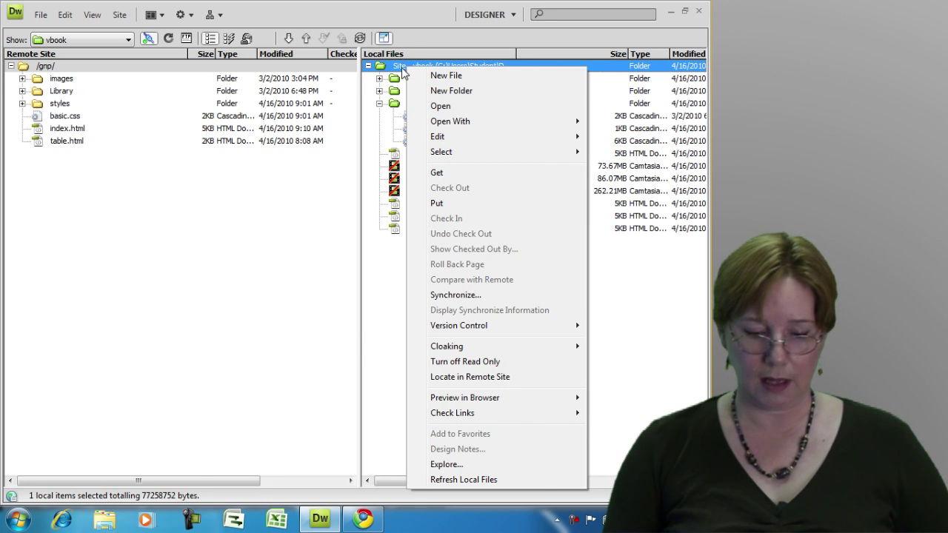
left_click(383, 39)
left_click(383, 39)
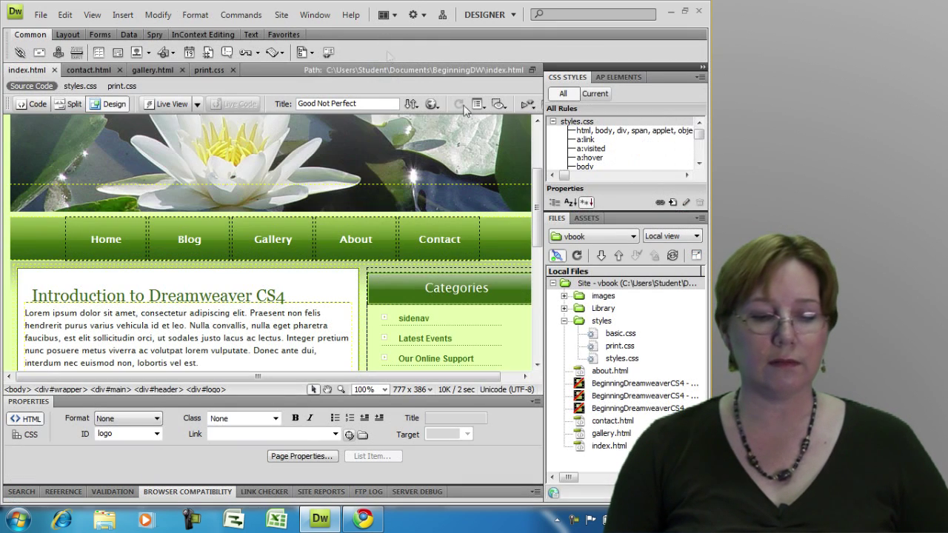
left_click(631, 238)
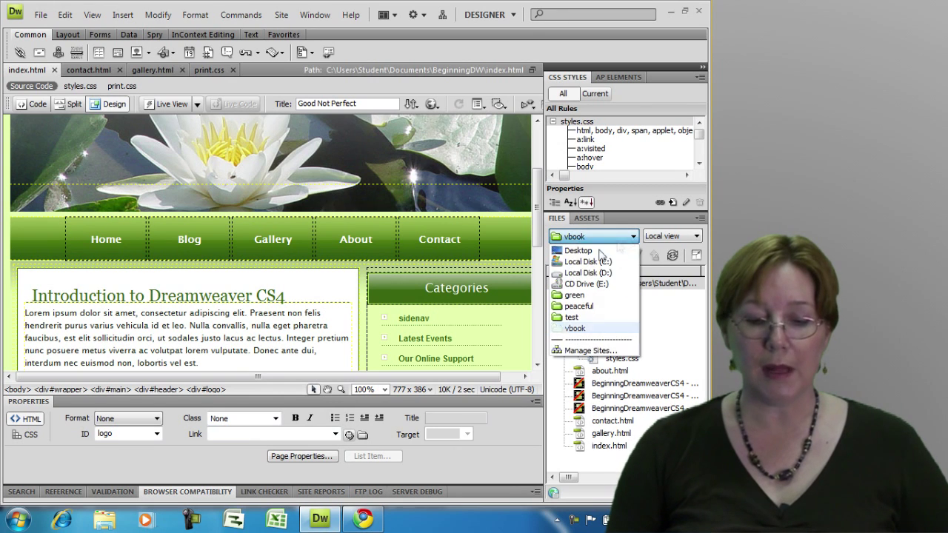
left_click(582, 351)
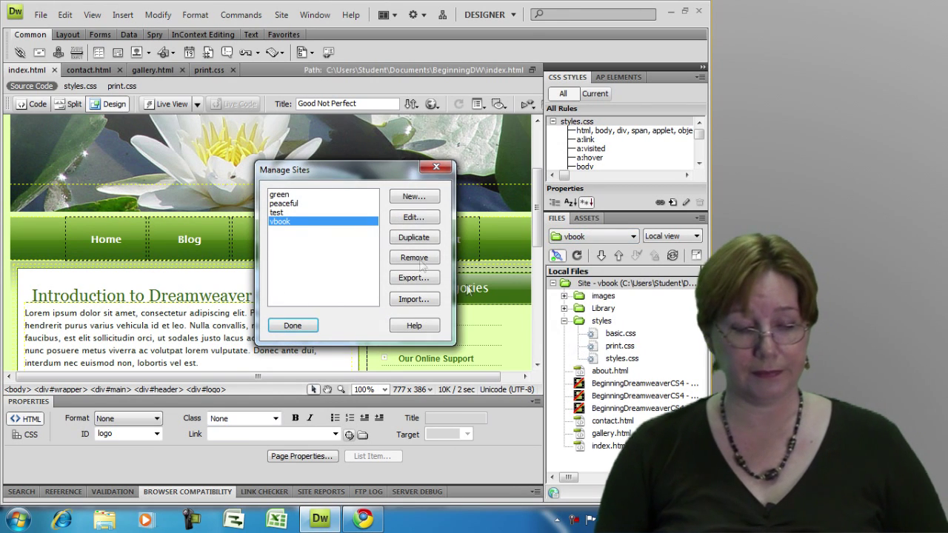
left_click(416, 220)
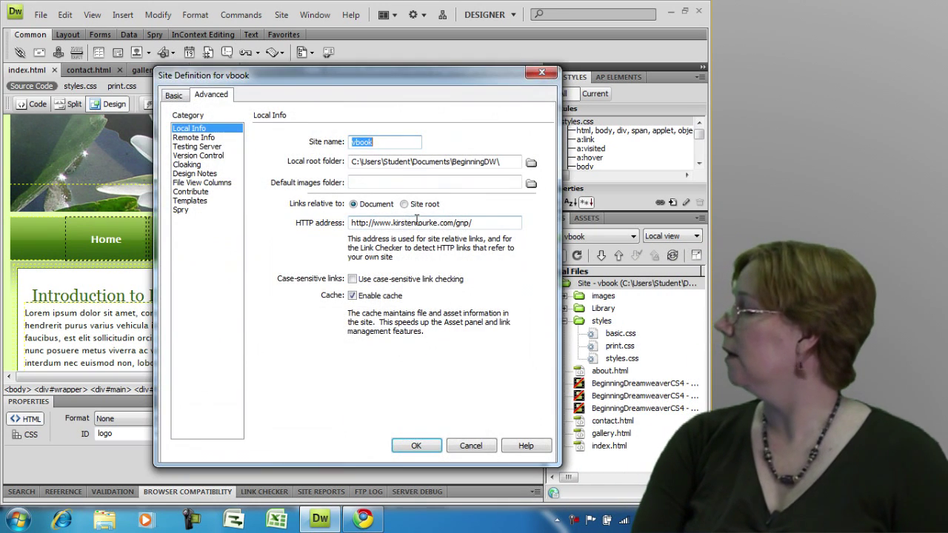
left_click(187, 165)
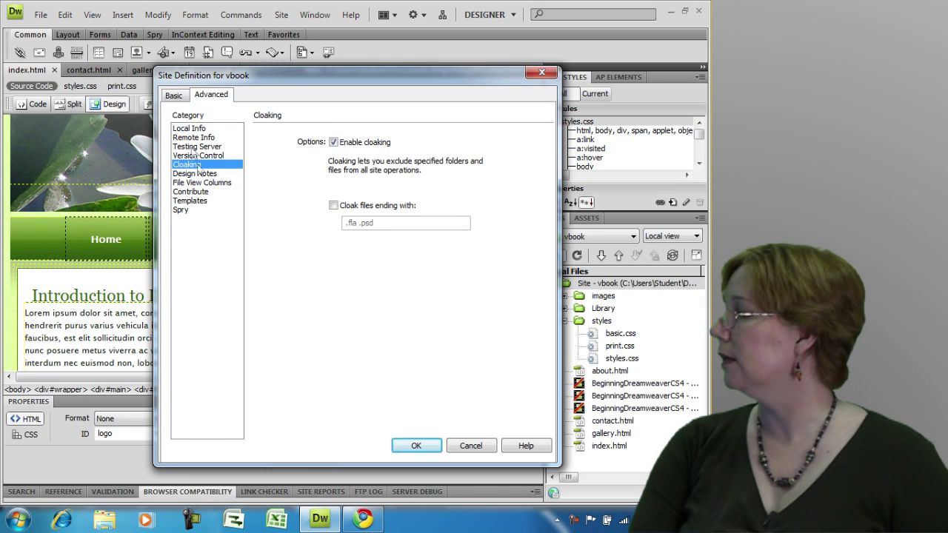
left_click(189, 137)
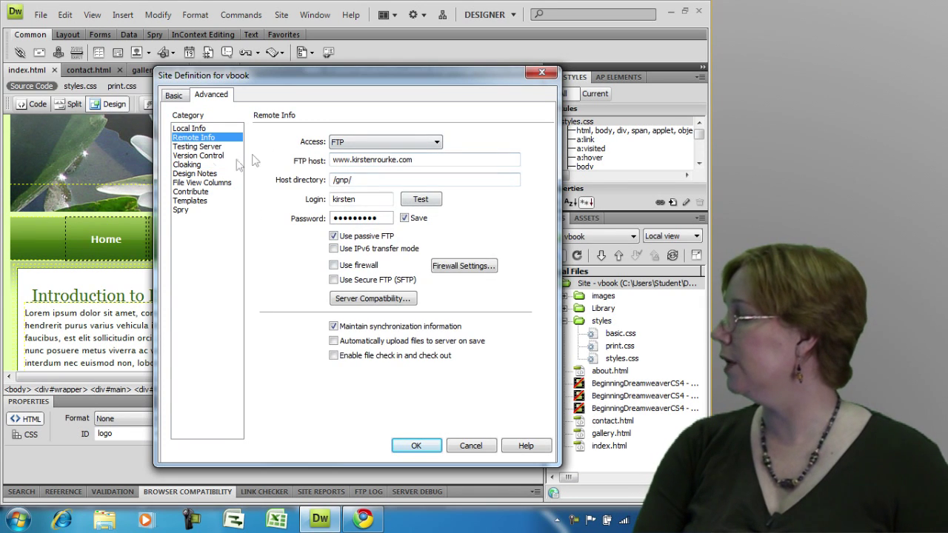
left_click(187, 164)
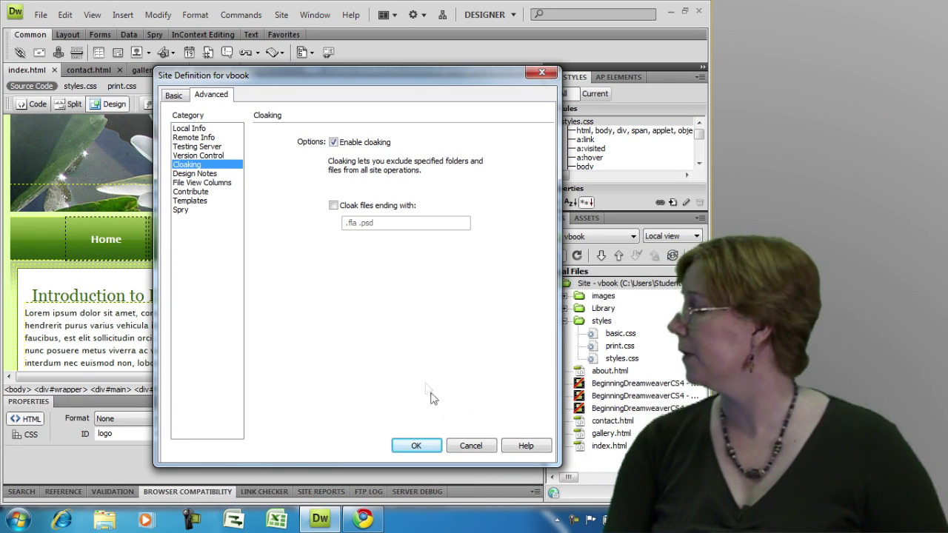
left_click(457, 446)
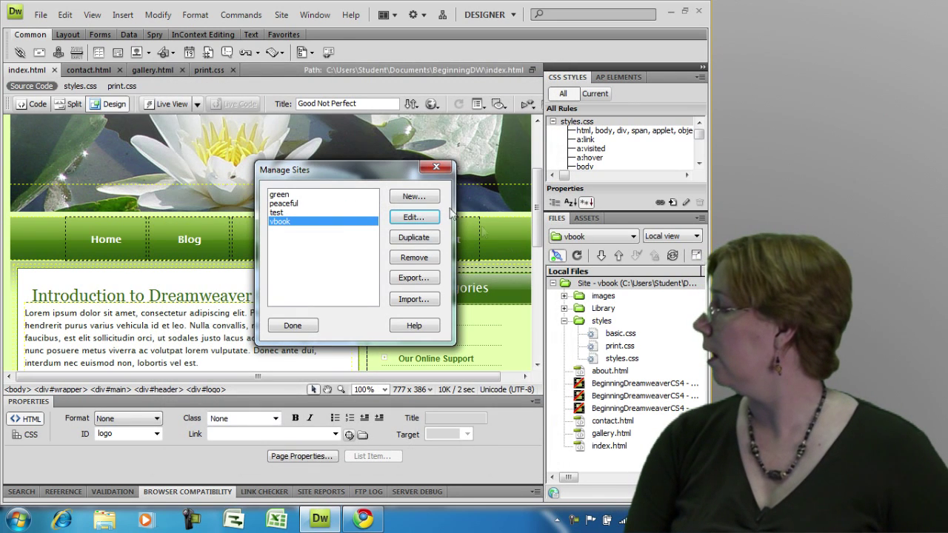
left_click(438, 170)
In the expanded file view, preview a synchronization of the entire vbook site with the direction Get and Put newer files
left_click(696, 255)
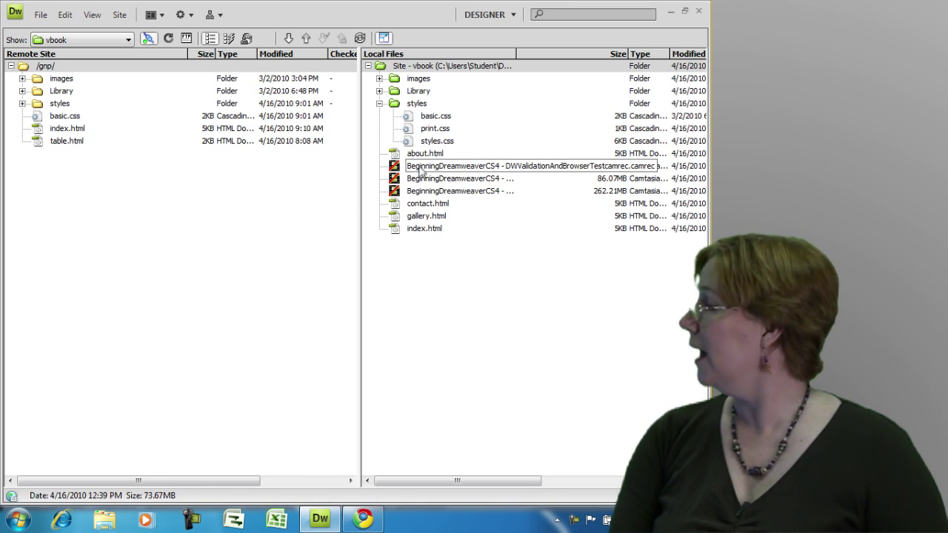
left_click(391, 66)
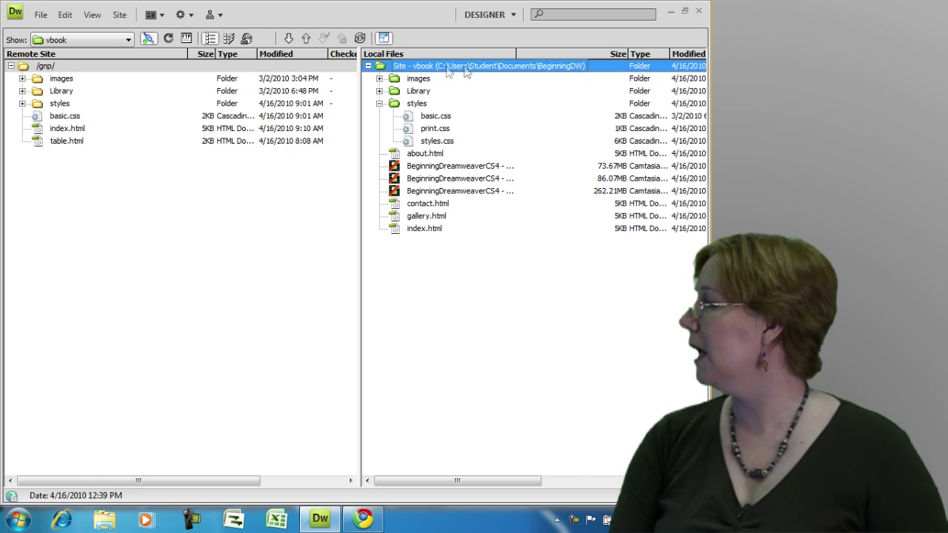
left_click(360, 38)
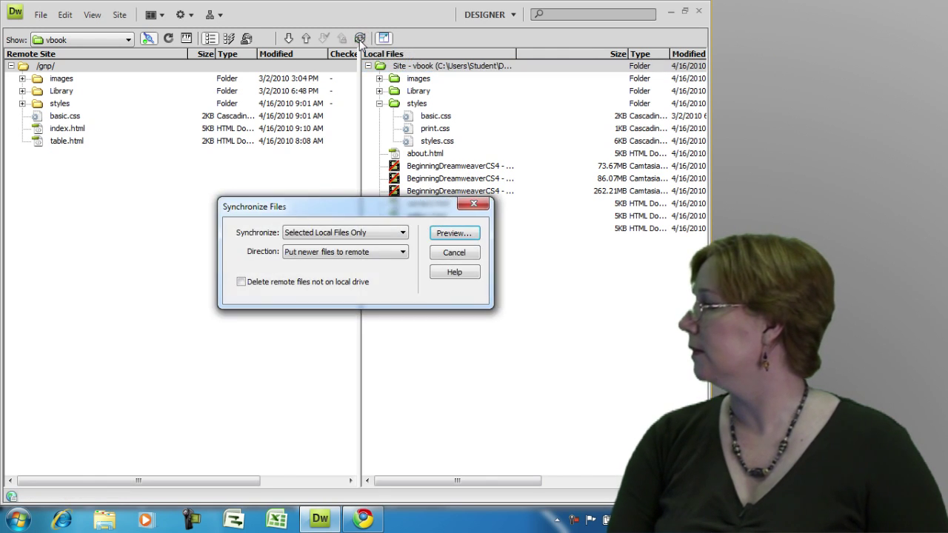
left_click(329, 233)
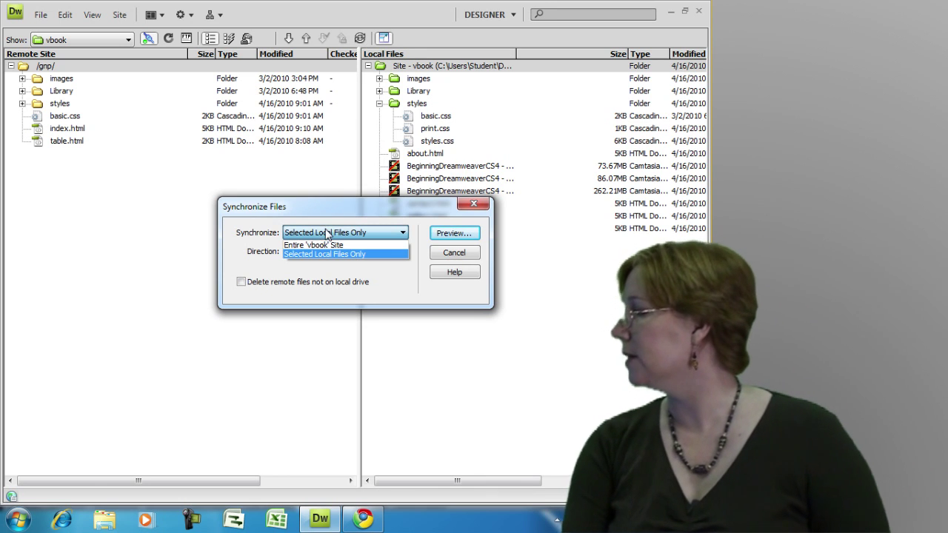
left_click(308, 245)
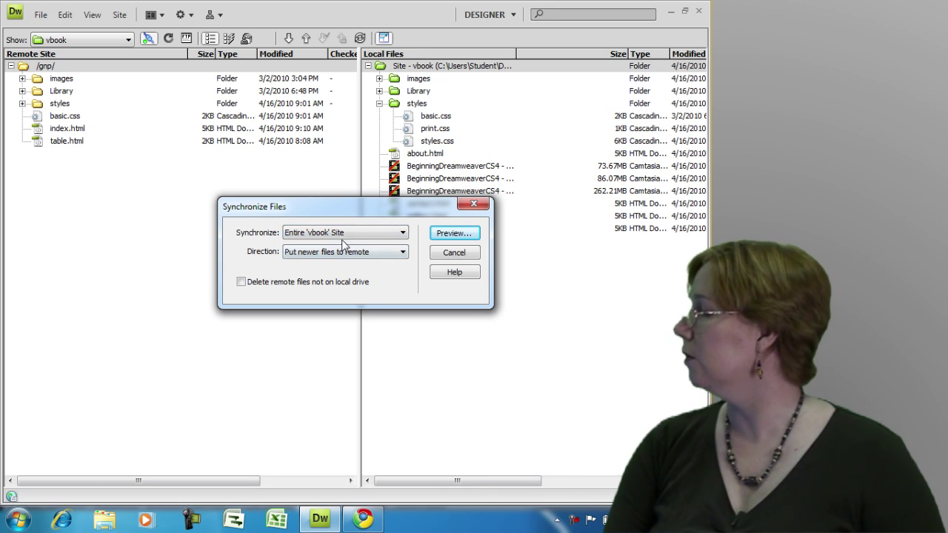
left_click(296, 253)
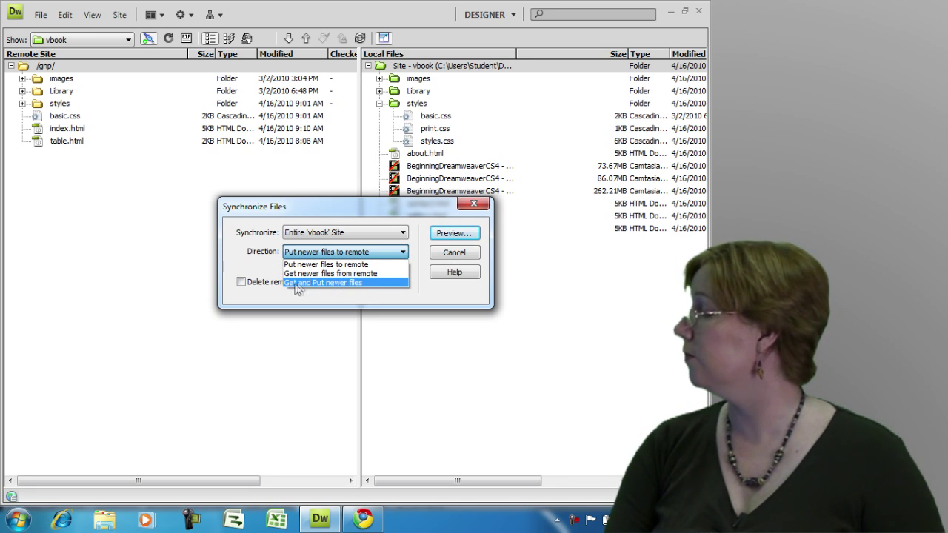
left_click(317, 284)
left_click(454, 233)
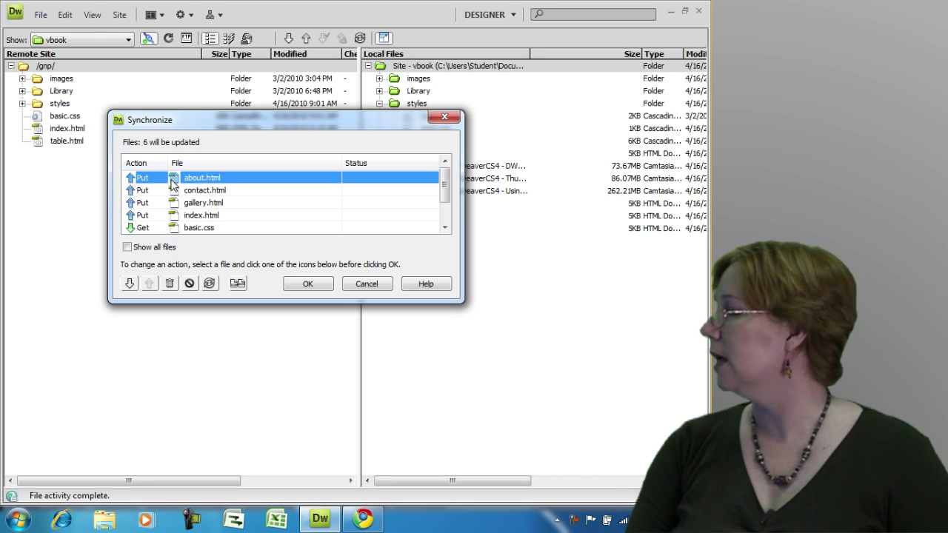
Mark basic.css for deletion in the synchronization preview
left_click(194, 229)
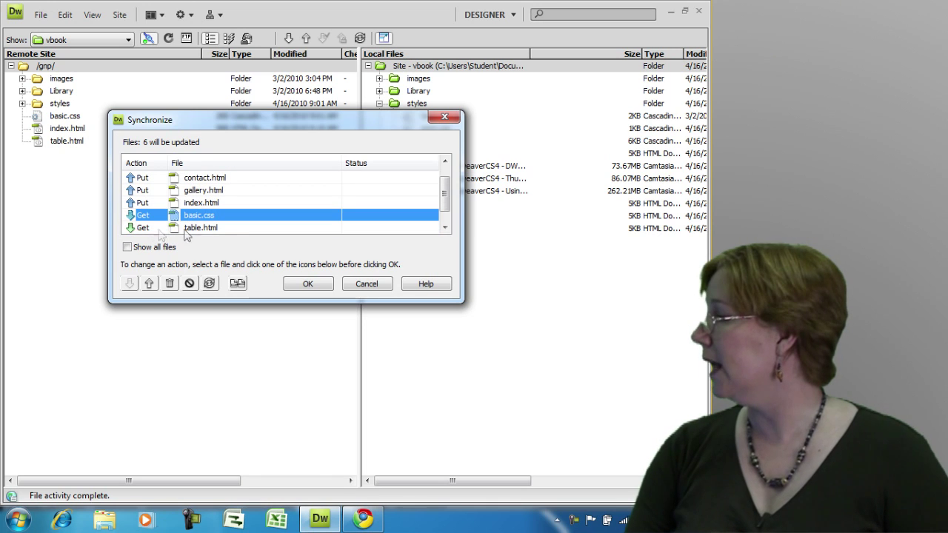
left_click_drag(445, 207, 445, 220)
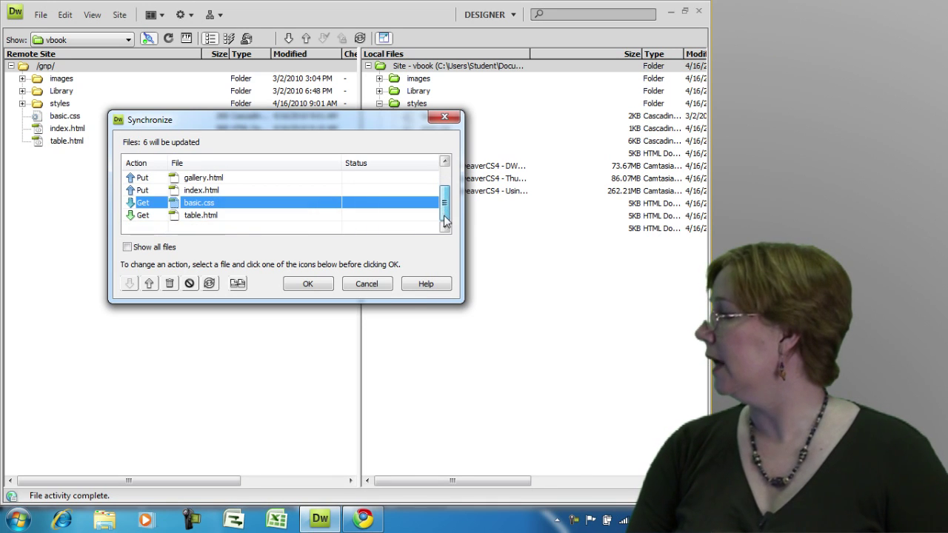
left_click_drag(345, 124, 372, 161)
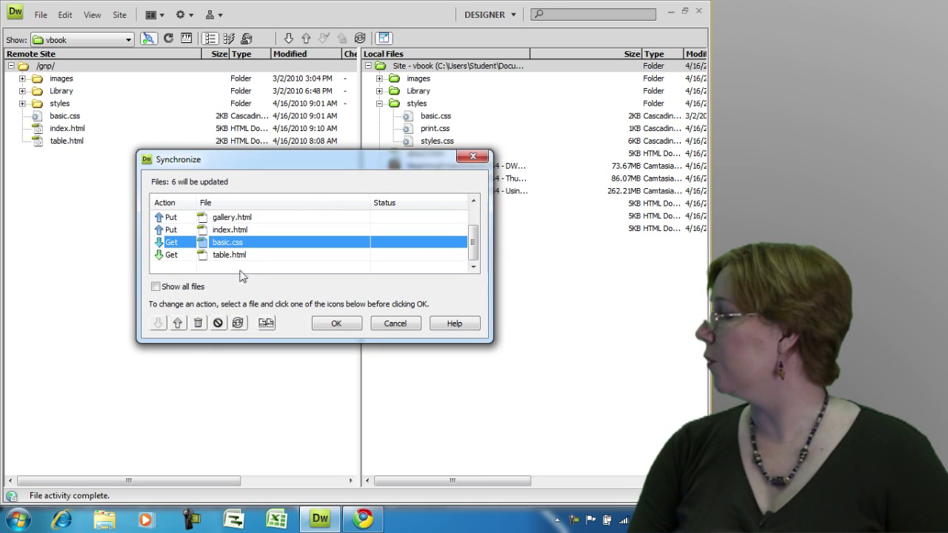
left_click(199, 324)
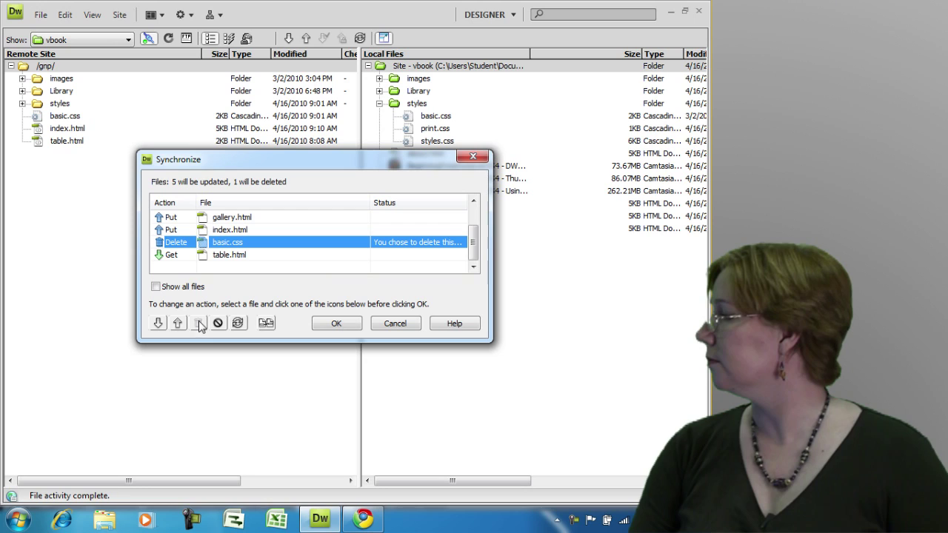
Mark table.html and basic.css as ignored in the synchronization preview
left_click(186, 255)
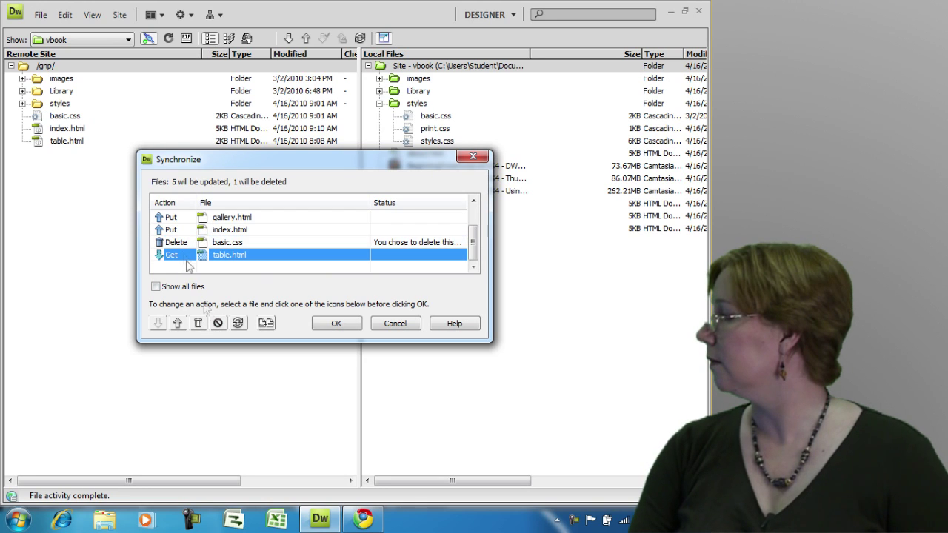
left_click(217, 324)
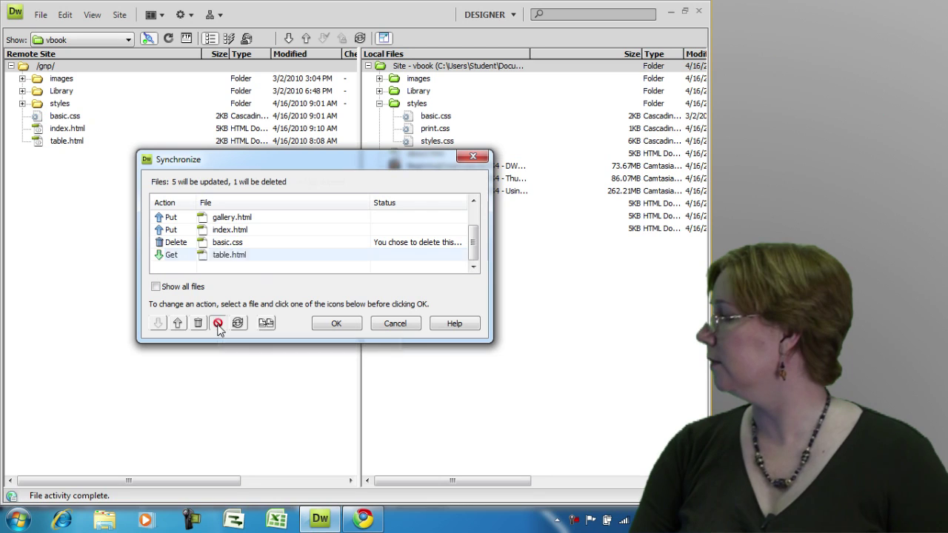
left_click(176, 243)
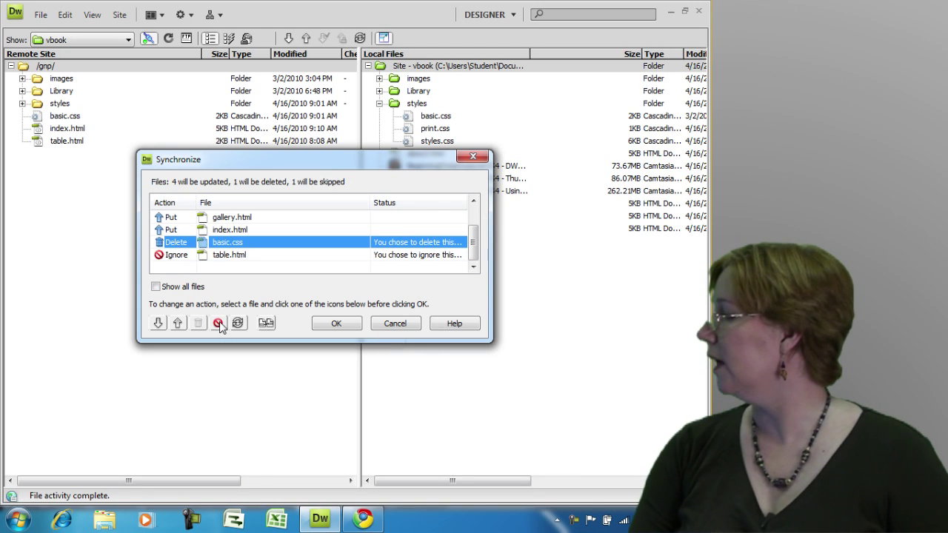
left_click(219, 325)
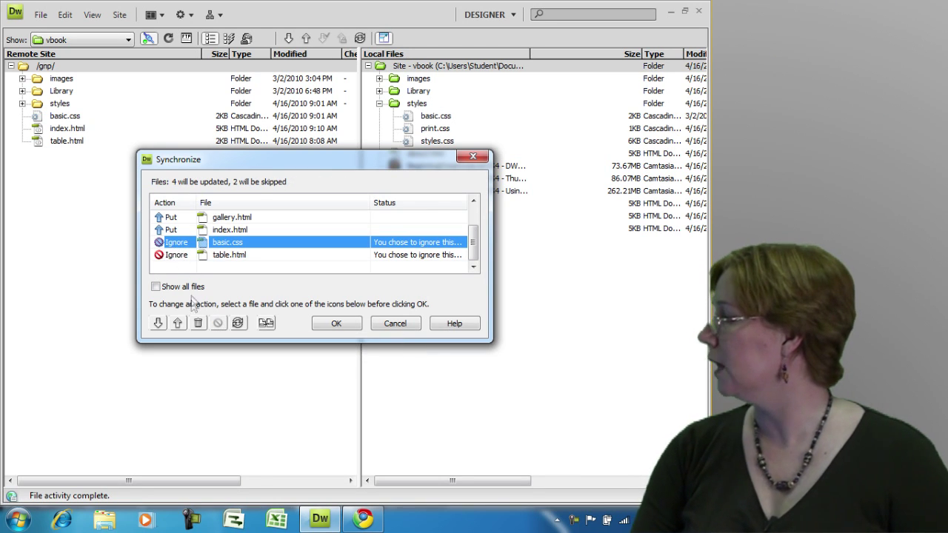
left_click(177, 232)
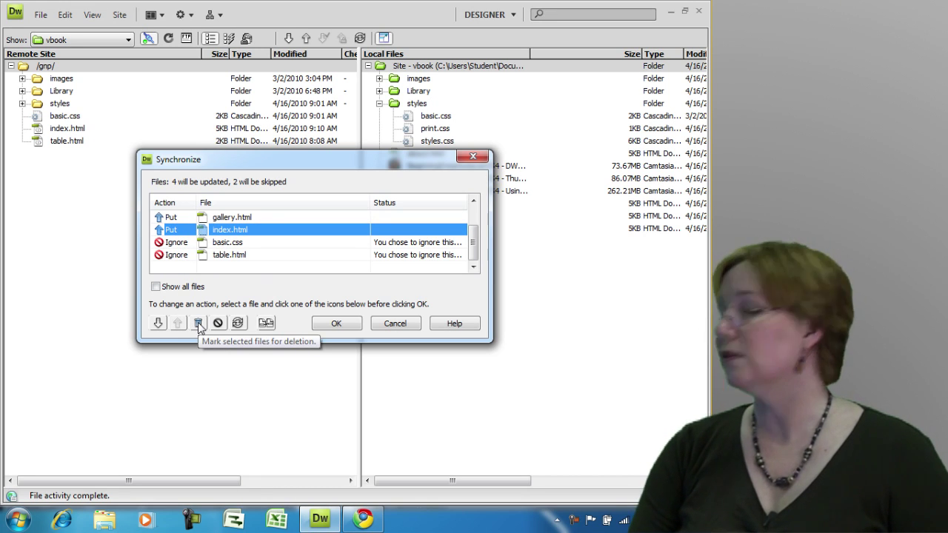
left_click(172, 256)
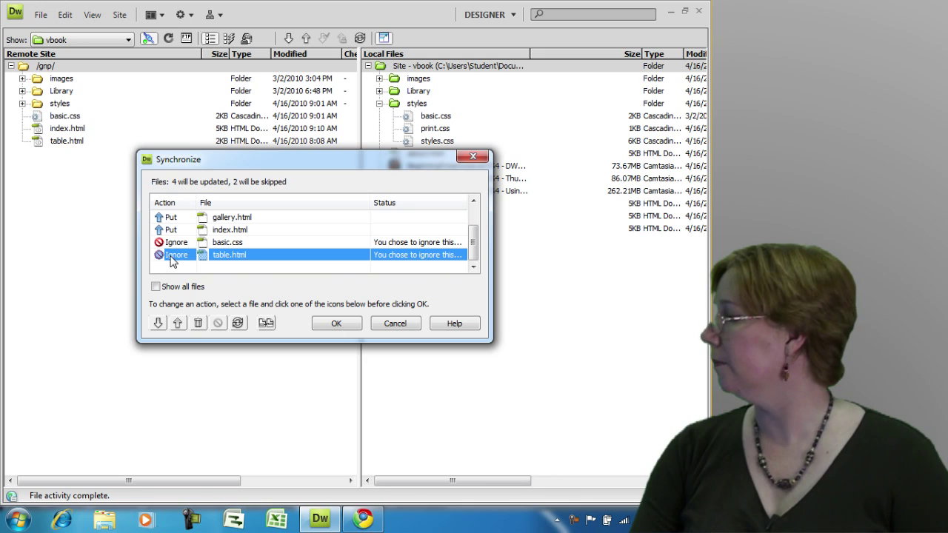
Mark table.html for deletion, leave basic.css ignored, and run the synchronization, confirming the file deletion
left_click(198, 323)
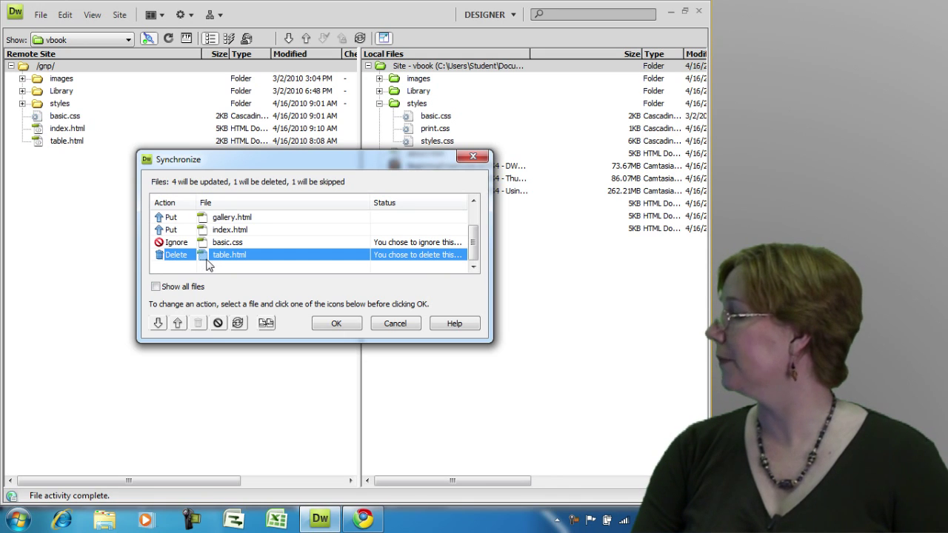
left_click(172, 245)
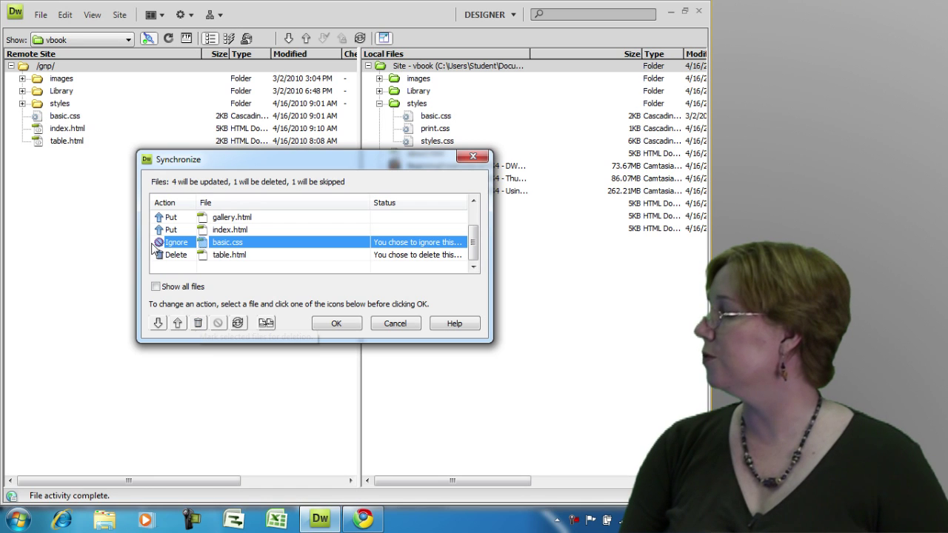
left_click(330, 324)
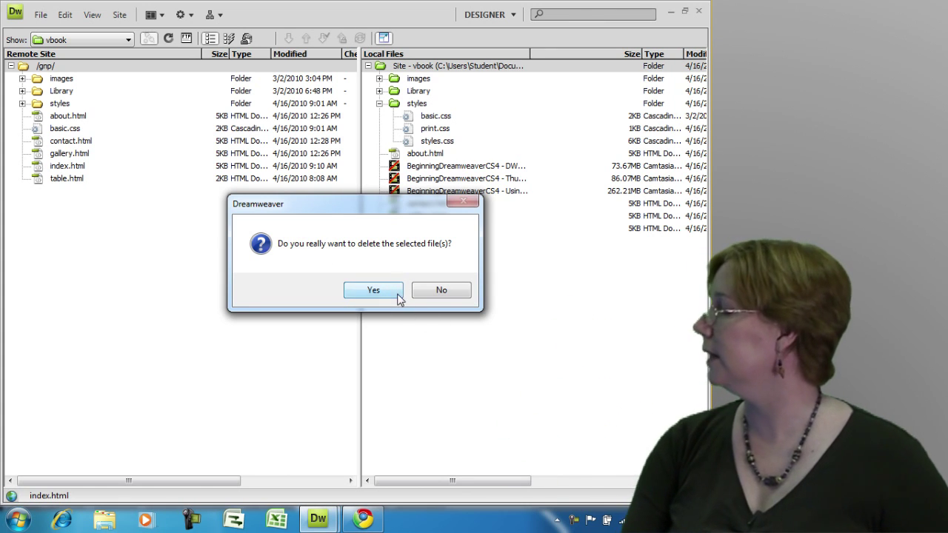
left_click(373, 291)
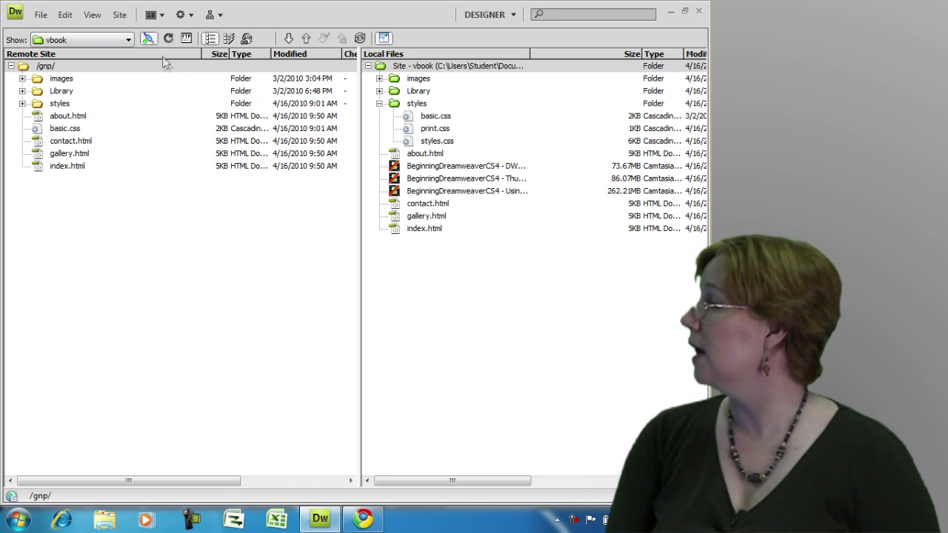
Disconnect from the remote server and collapse the expanded file view, keeping the site files in Local view
left_click(148, 39)
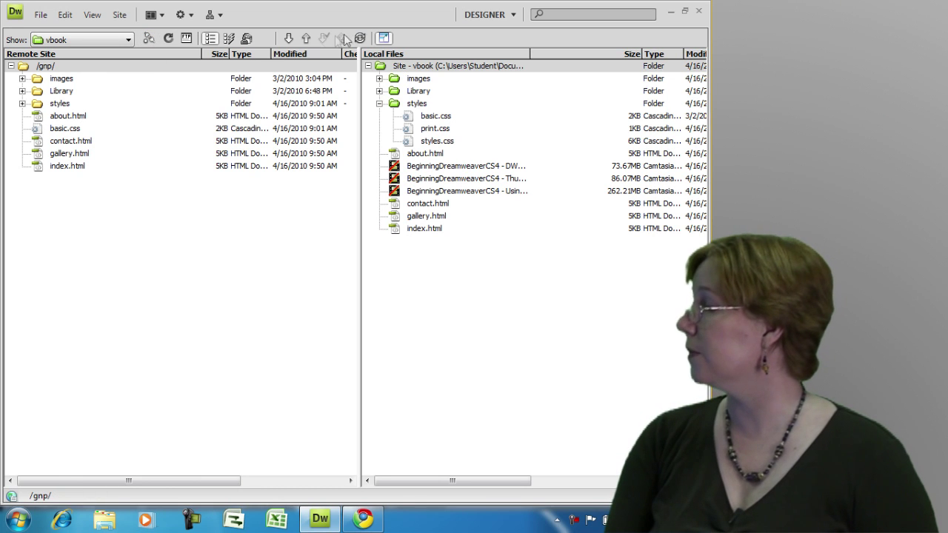
left_click(383, 38)
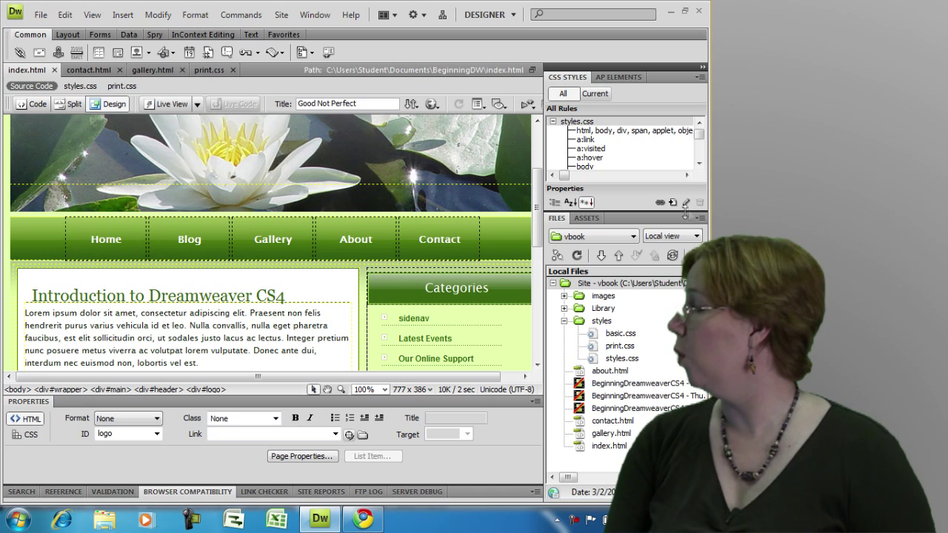
left_click(682, 236)
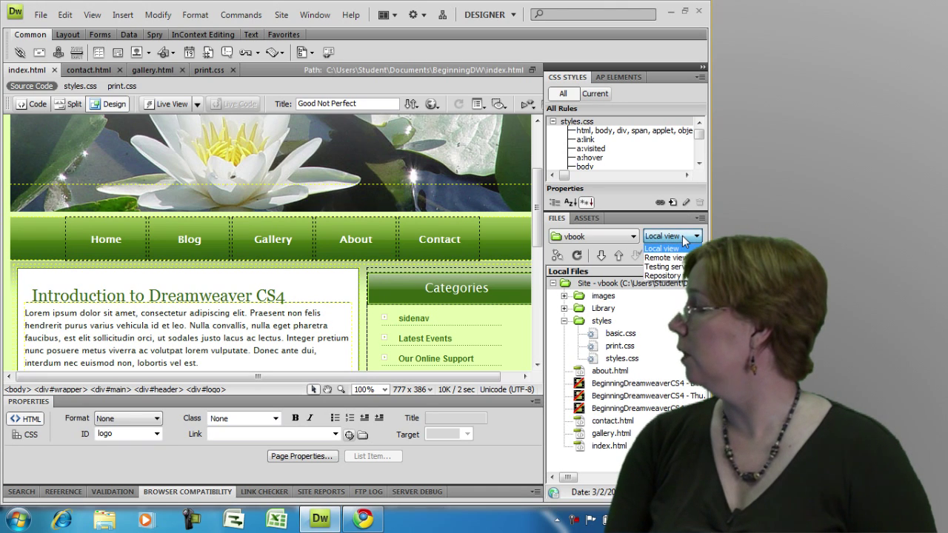
left_click(663, 248)
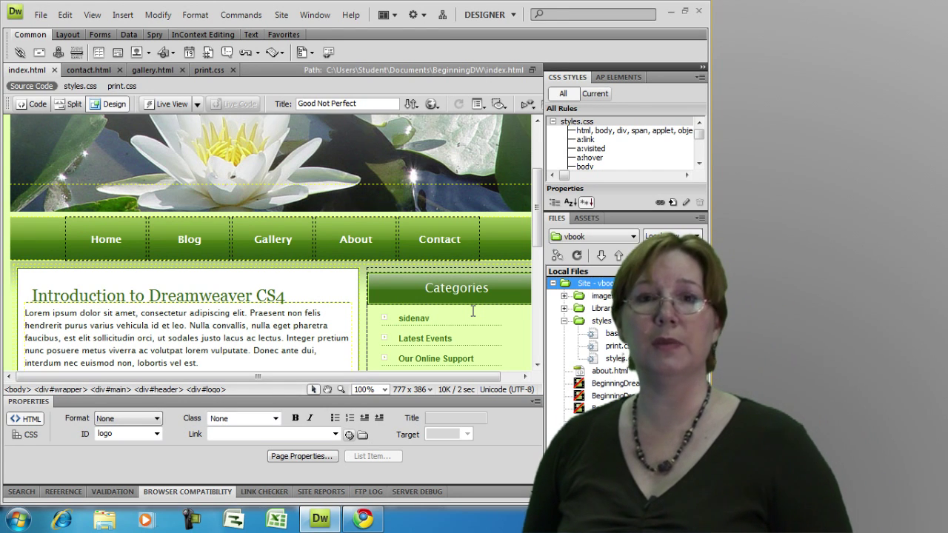
Change the Blog label in the navigation bar of index.html to "My Blog" and save the page
left_click(185, 242)
double_click(185, 241)
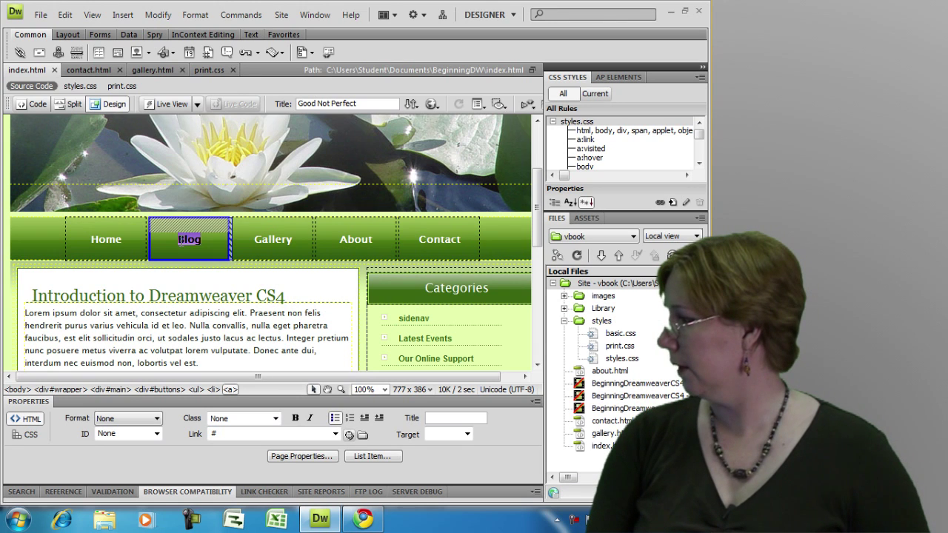
left_click(187, 239)
double_click(181, 240)
type("My")
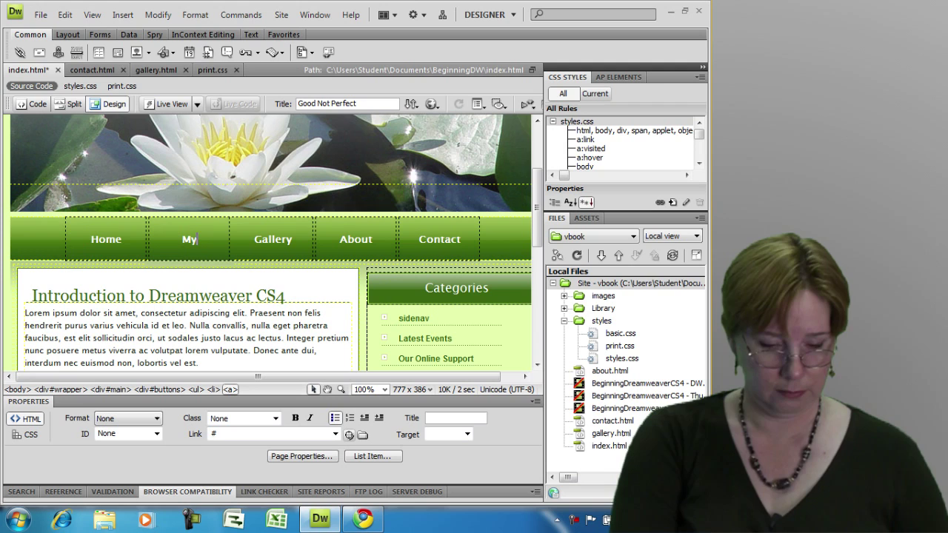
type(" Blog")
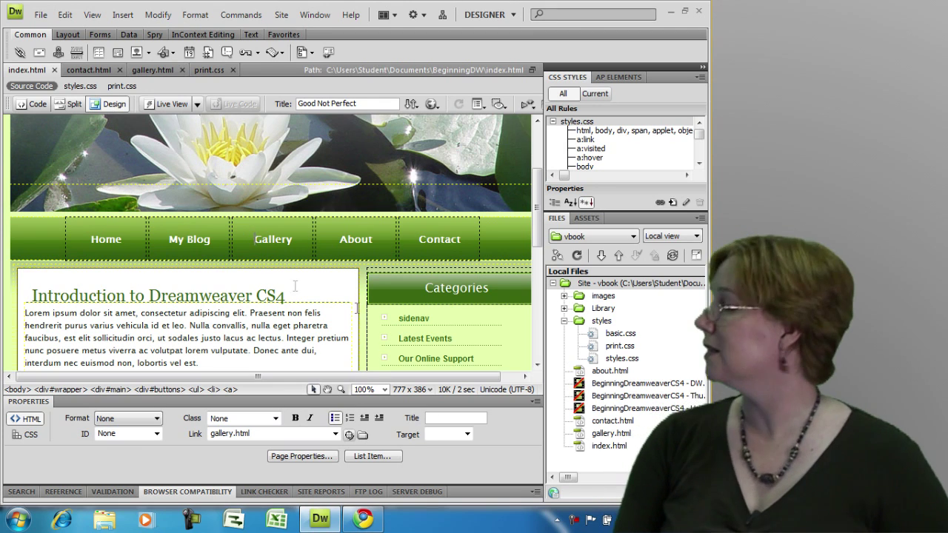
Upload the local index.html to the remote server together with its dependent files
left_click(582, 448)
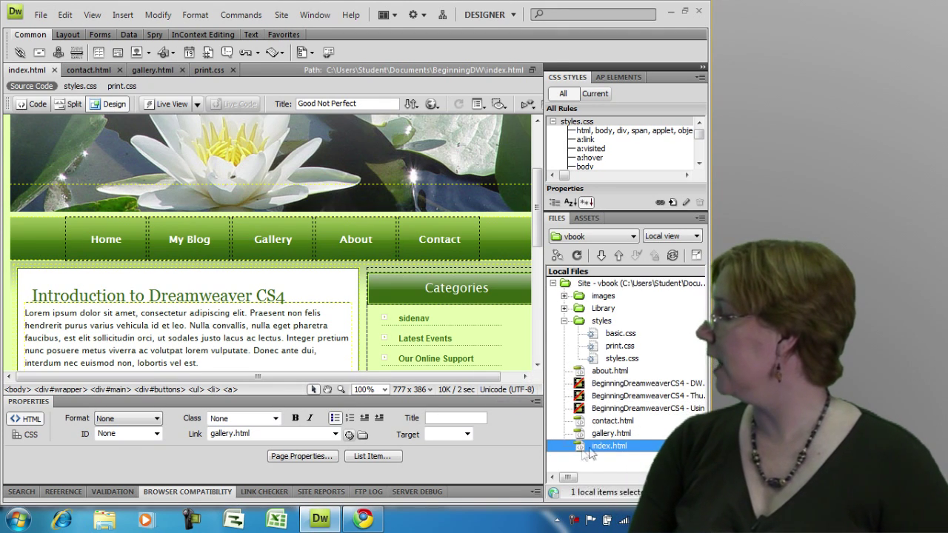
left_click(618, 256)
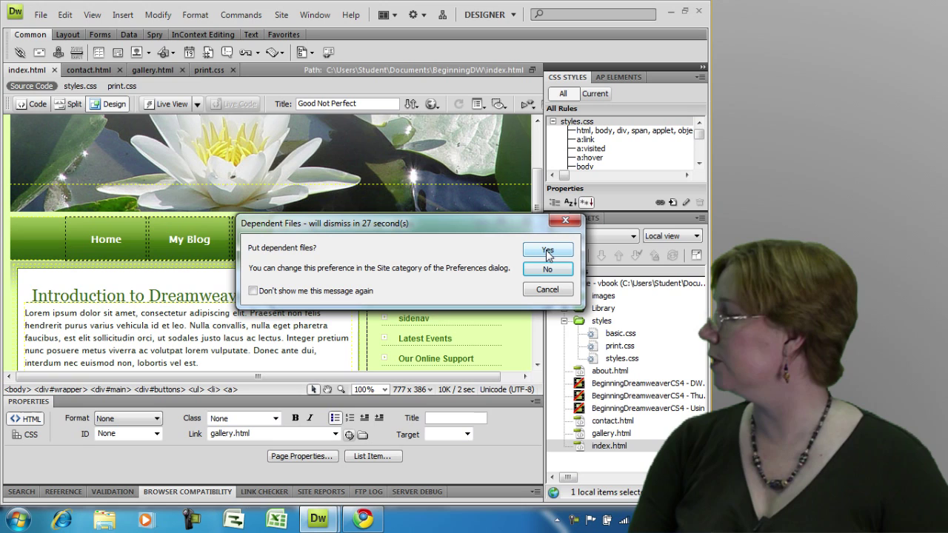
left_click(547, 251)
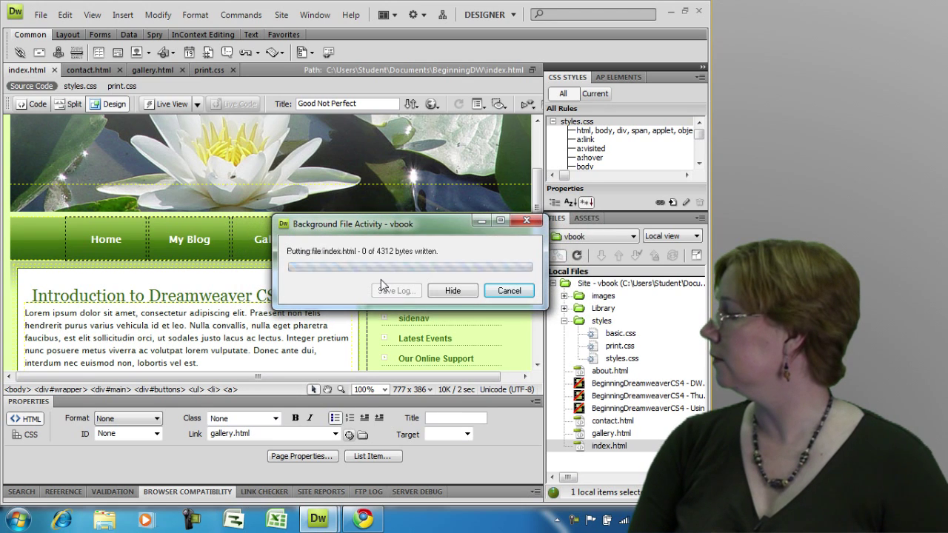